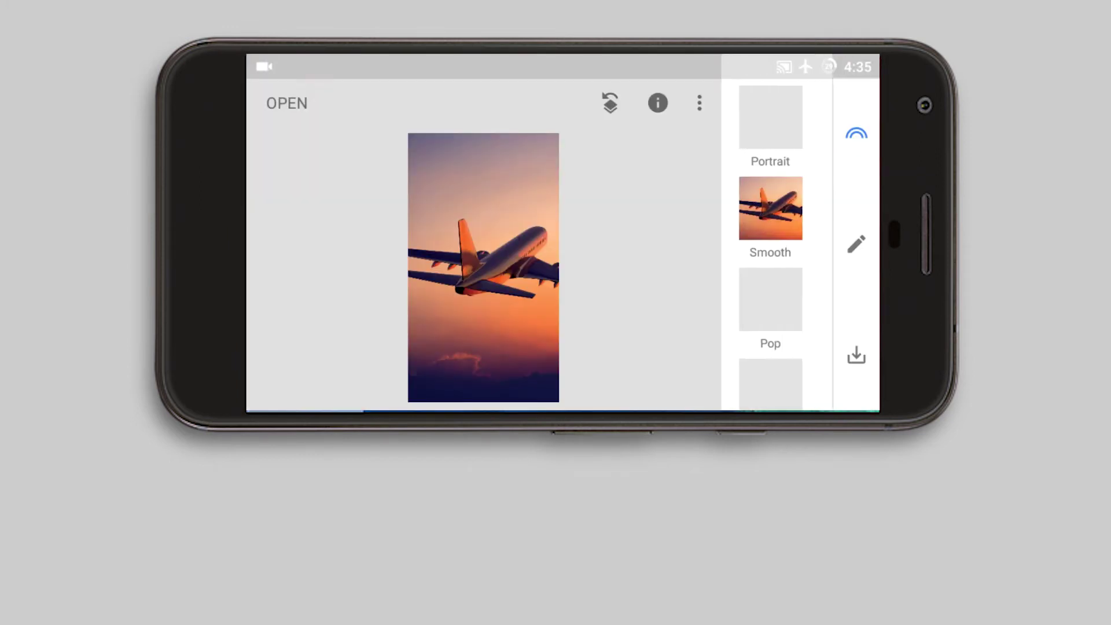
- Open the airplane sunset photo and launch the Text tool from the Tools list
drag(483, 266, 440, 272)
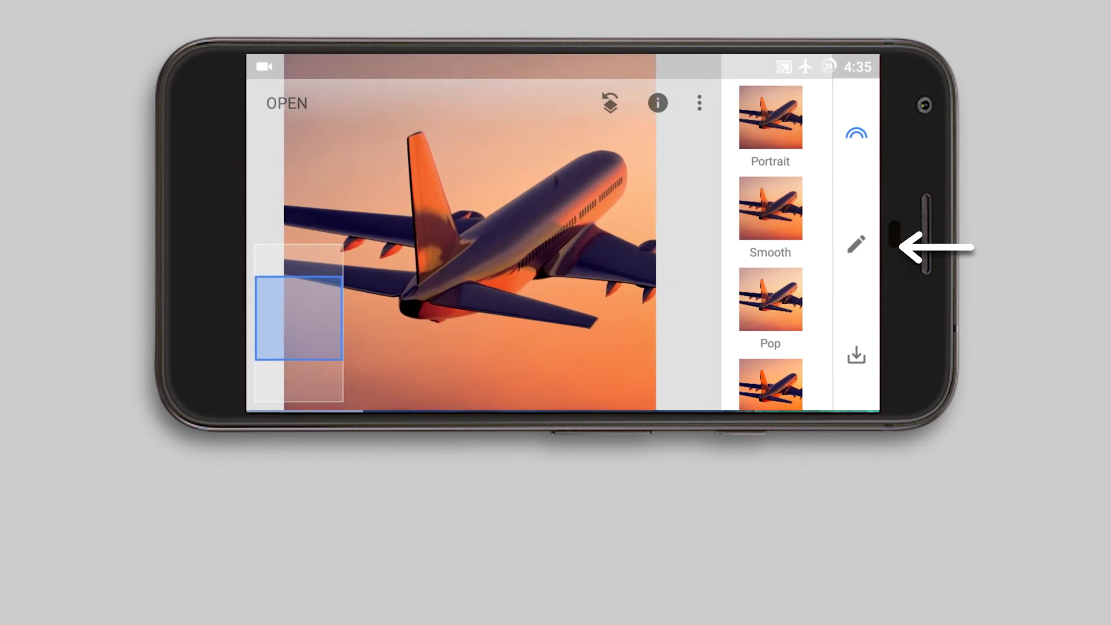
click(856, 243)
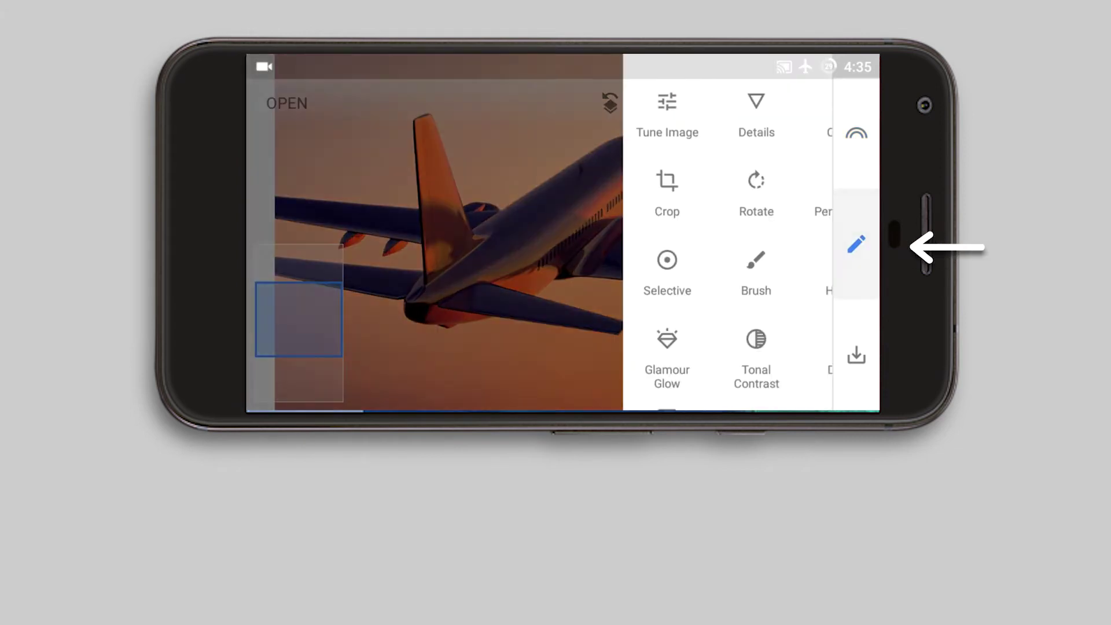
scroll(653, 232, down, 5)
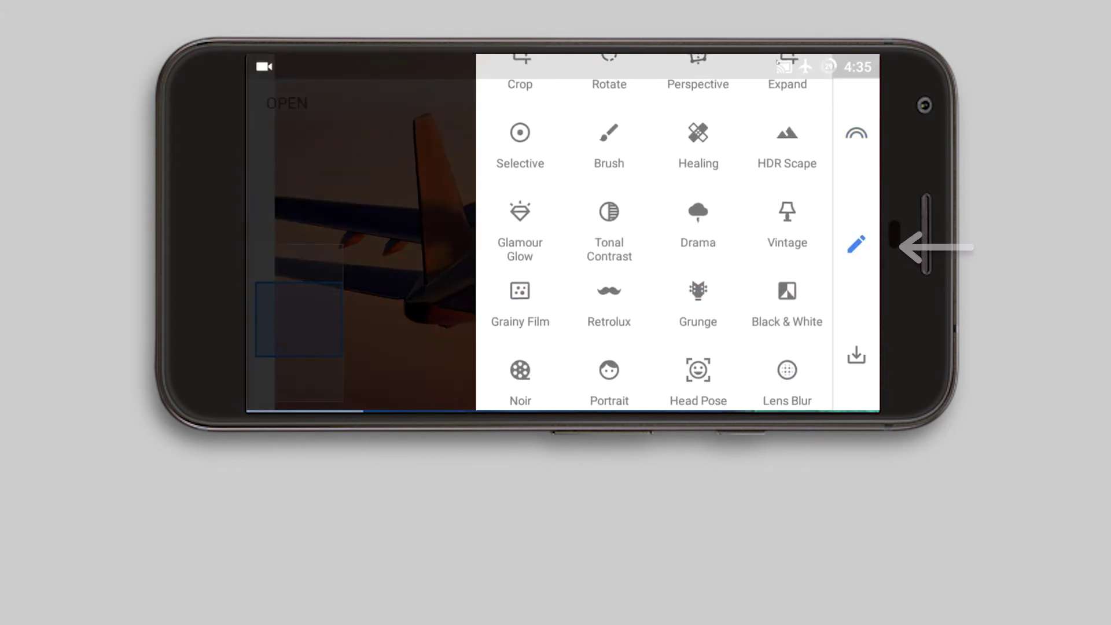
click(698, 364)
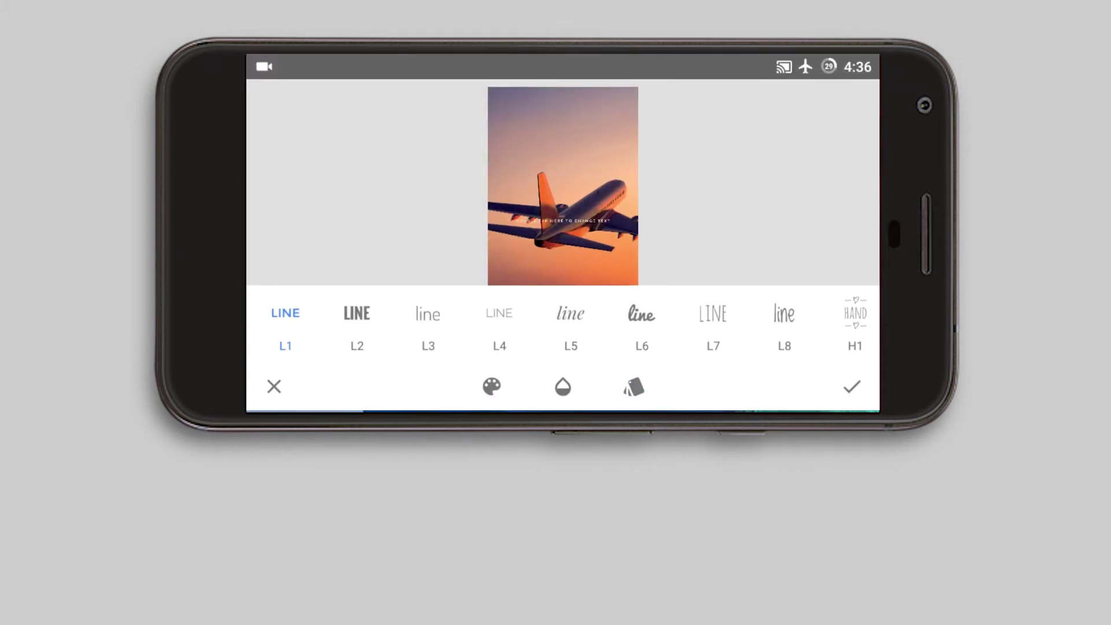
- Replace the placeholder with 'fly high' and move it up above the plane
double_click(561, 220)
text(fl)
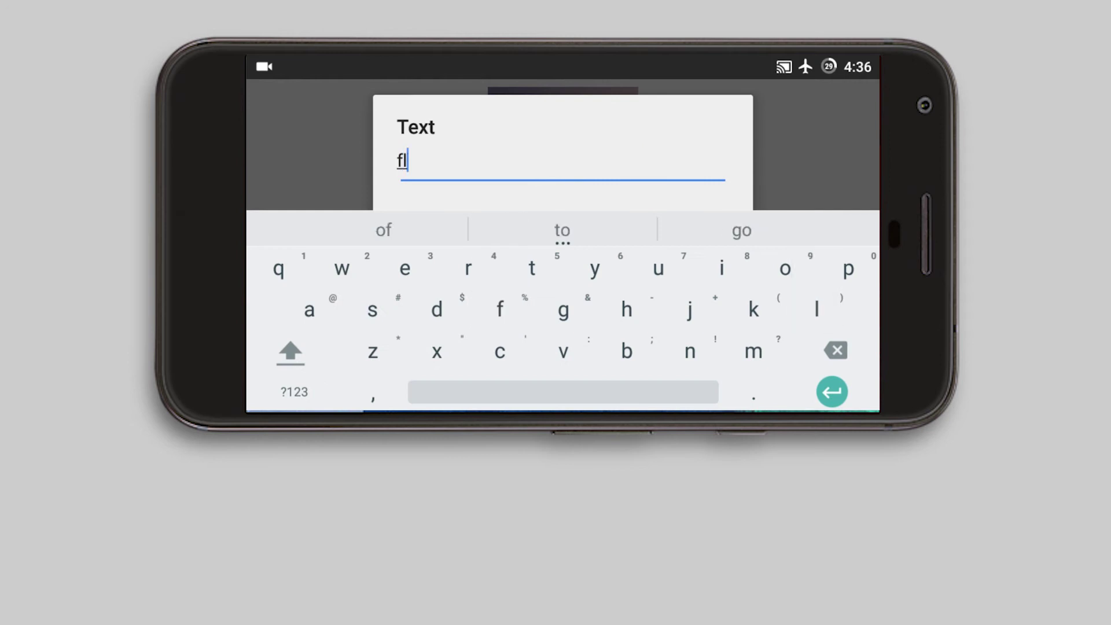
text(y high)
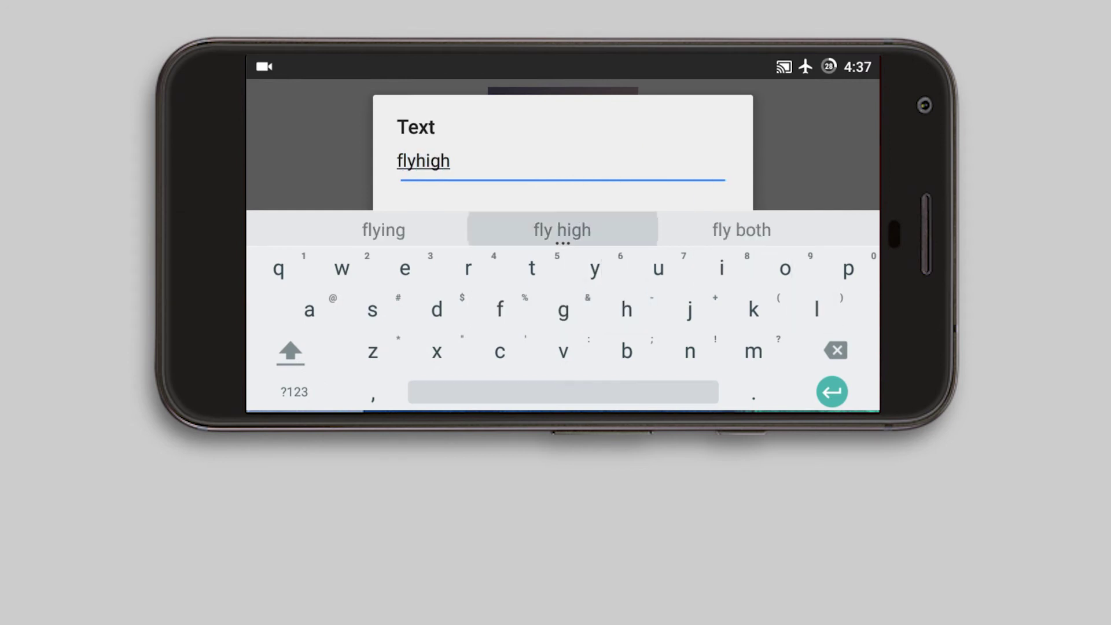
click(562, 229)
click(709, 291)
drag(563, 220, 578, 199)
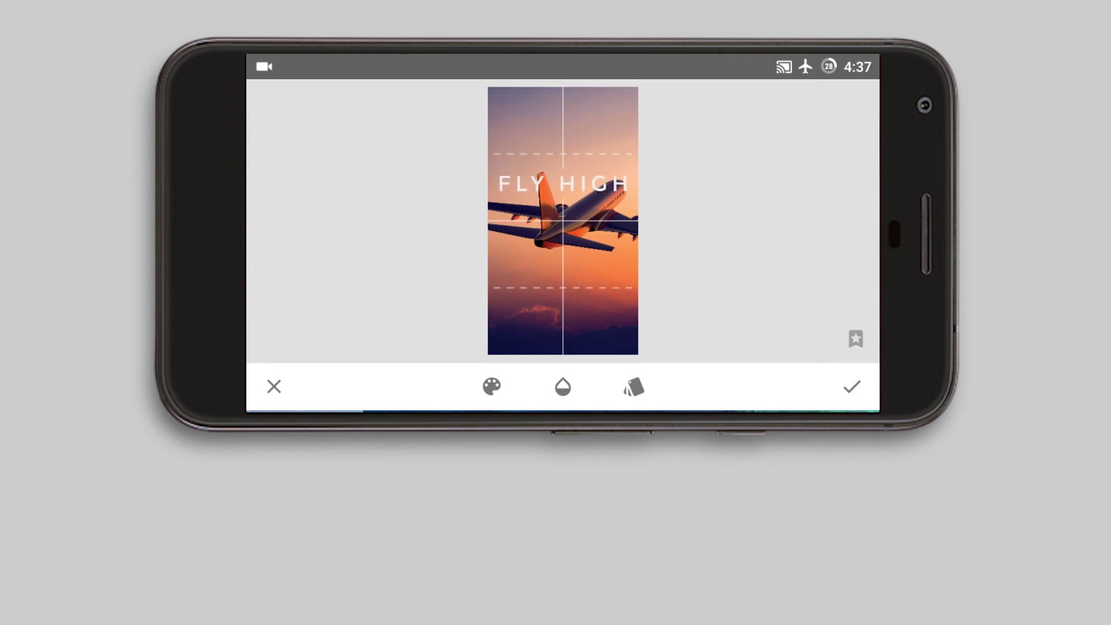
drag(564, 173, 562, 178)
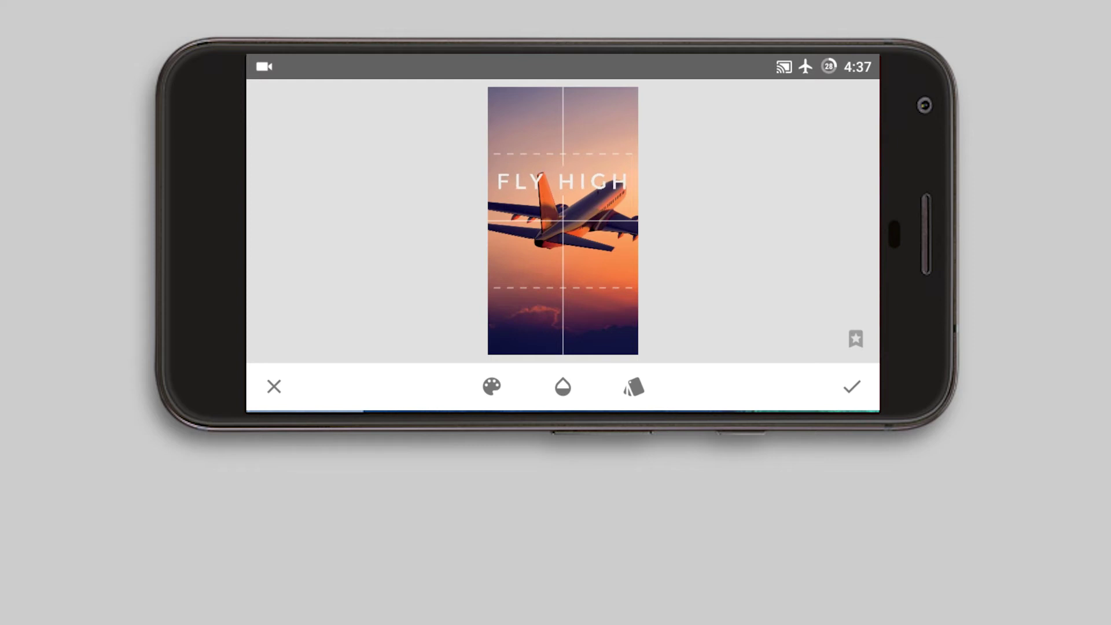
- Give FLY HIGH the bold condensed L2 style and settle it above the fuselage
click(491, 386)
click(634, 387)
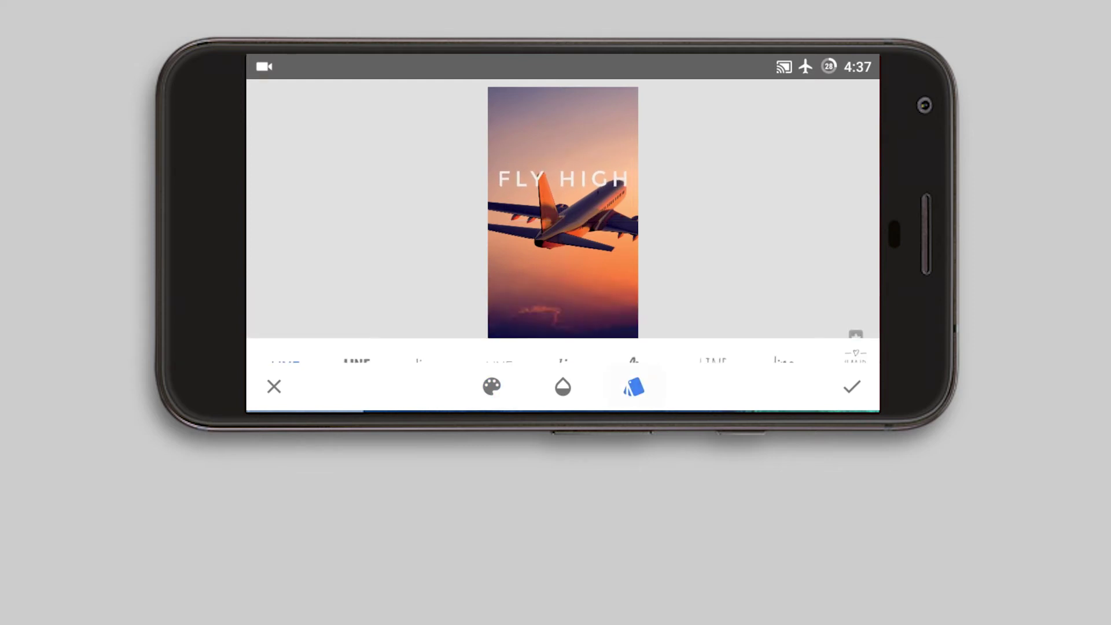
click(357, 321)
drag(563, 179, 567, 179)
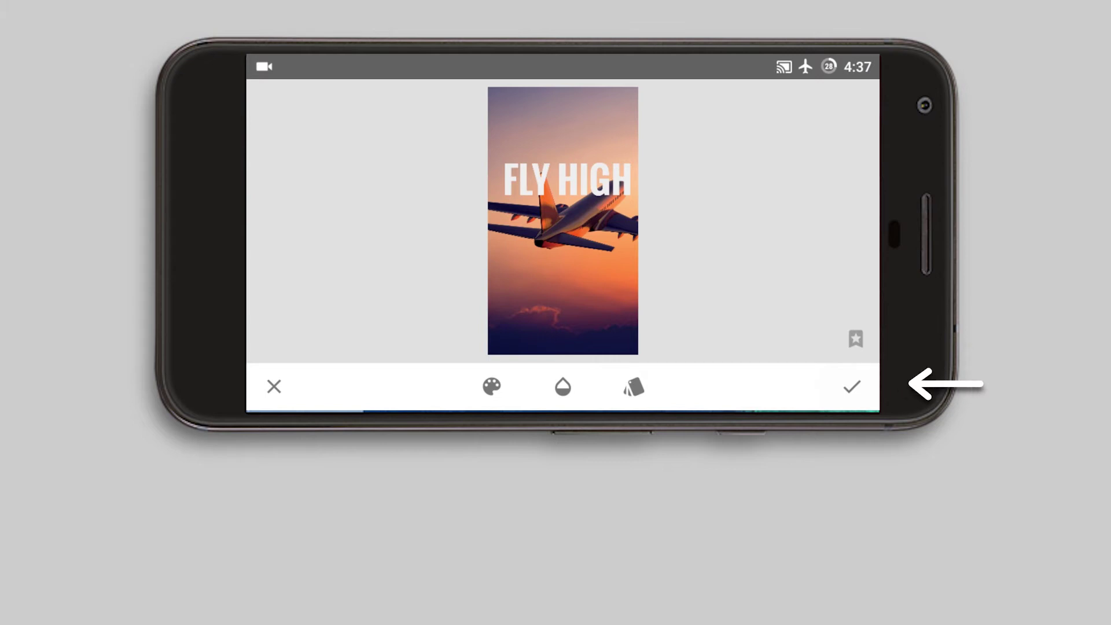
- Apply the FLY HIGH text and open View edits to reach its masking brush
click(852, 386)
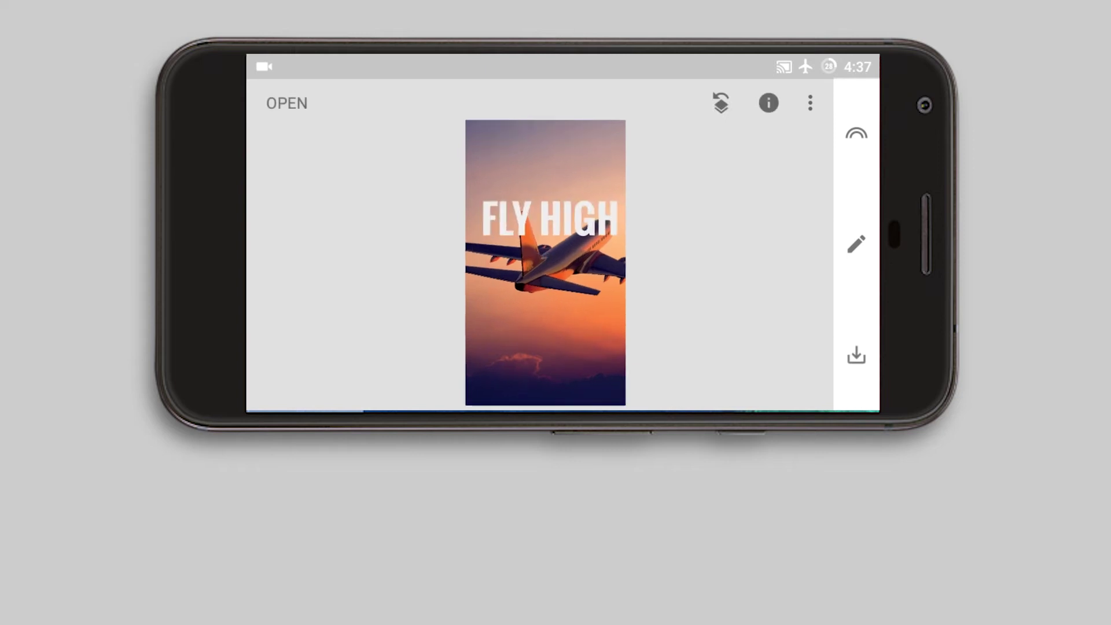
scroll(538, 266, up, 5)
scroll(538, 231, up, 2)
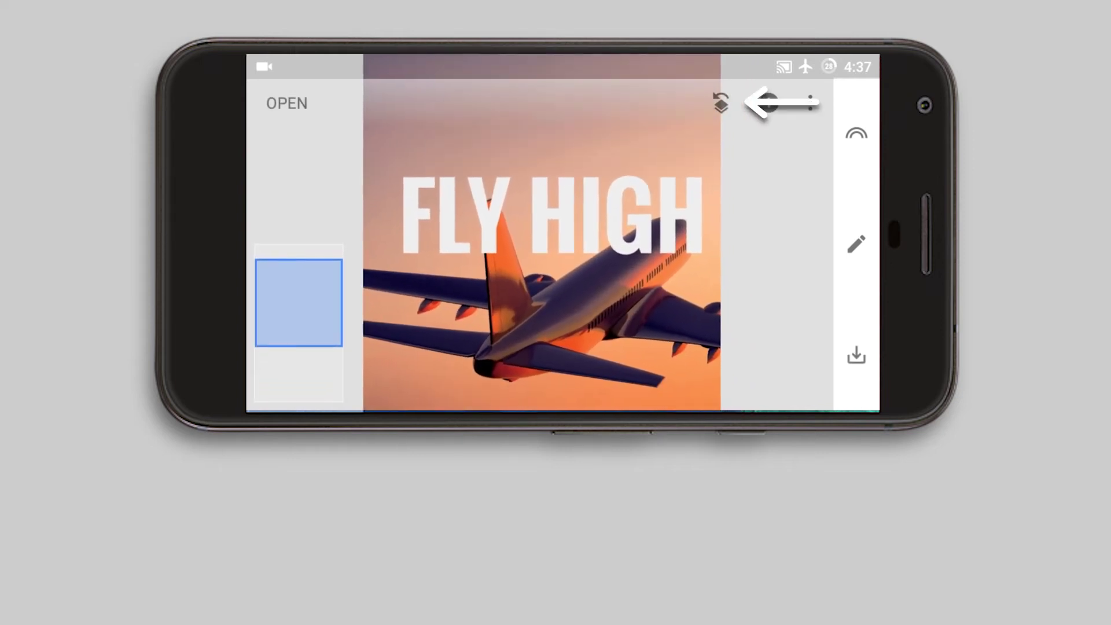
click(810, 103)
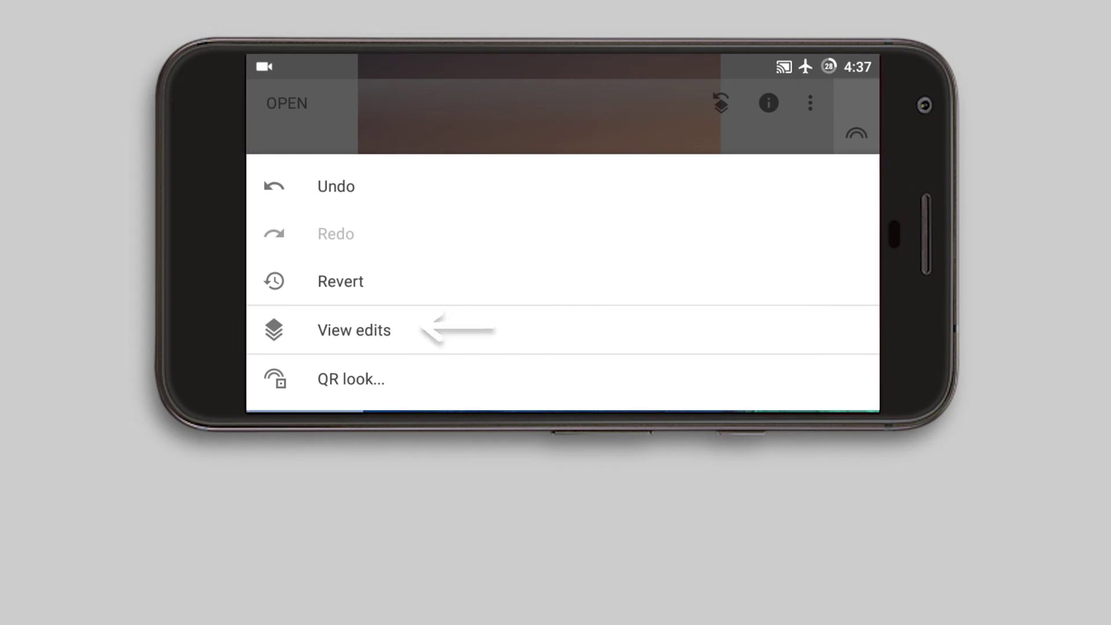
click(354, 330)
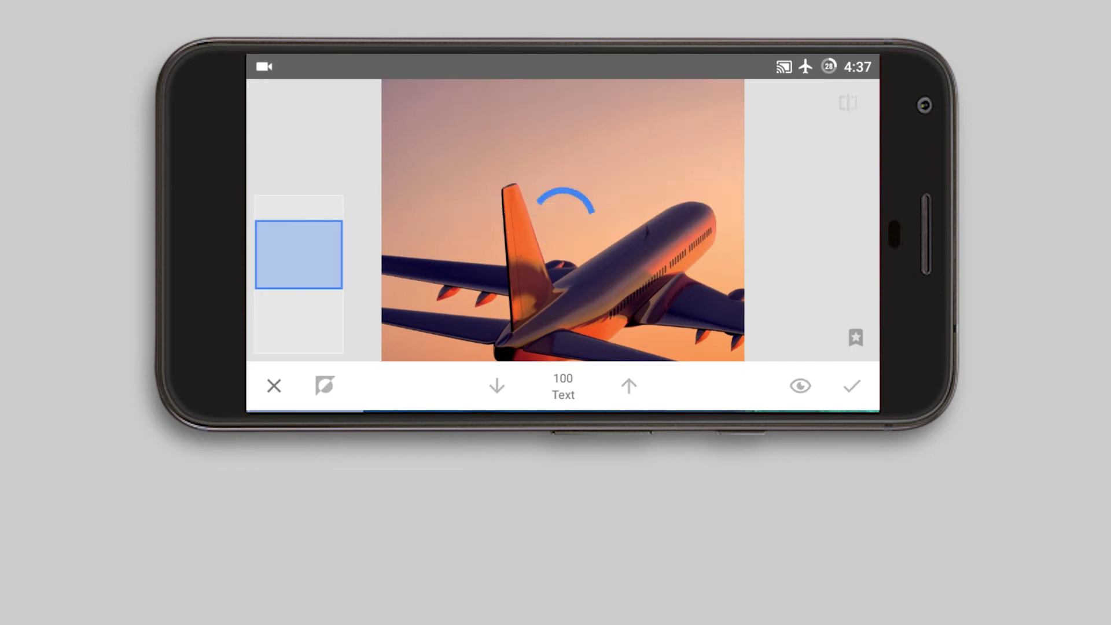
- Invert the Text mask, show the mask overlay, and zoom in on the tail
click(325, 385)
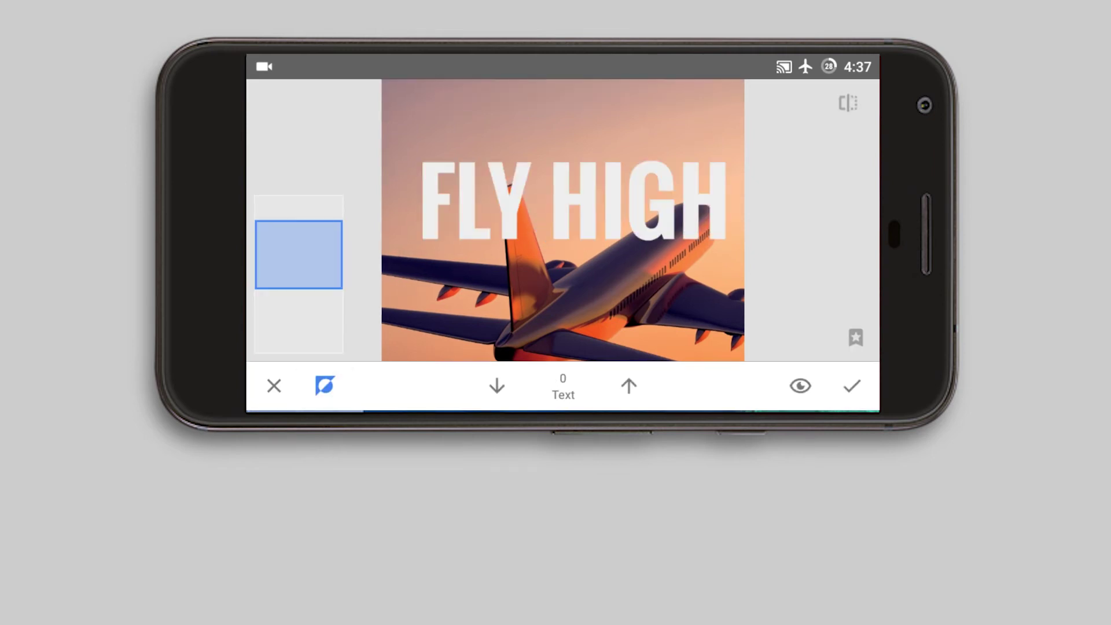
click(800, 385)
scroll(563, 220, up, 3)
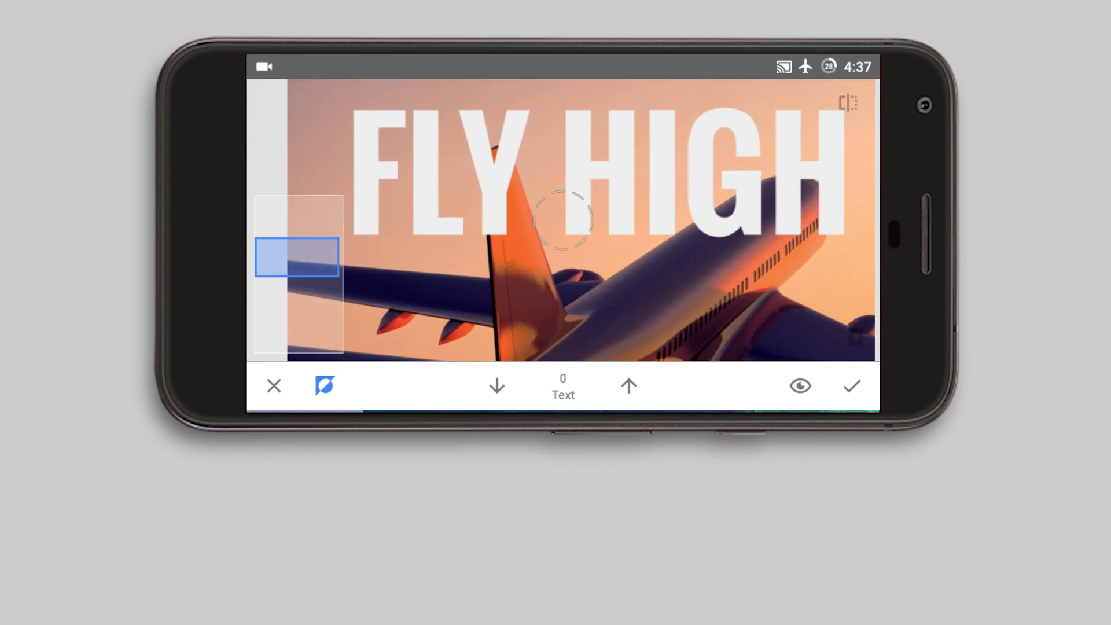
scroll(562, 220, up, 3)
scroll(563, 220, up, 3)
scroll(562, 220, up, 3)
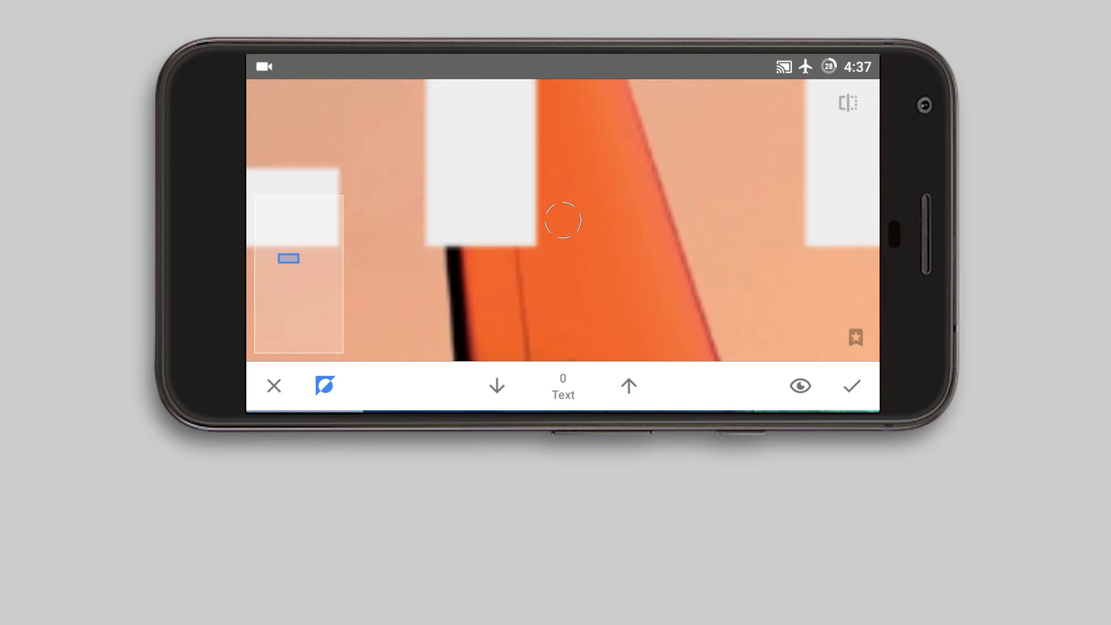
scroll(562, 220, down, 2)
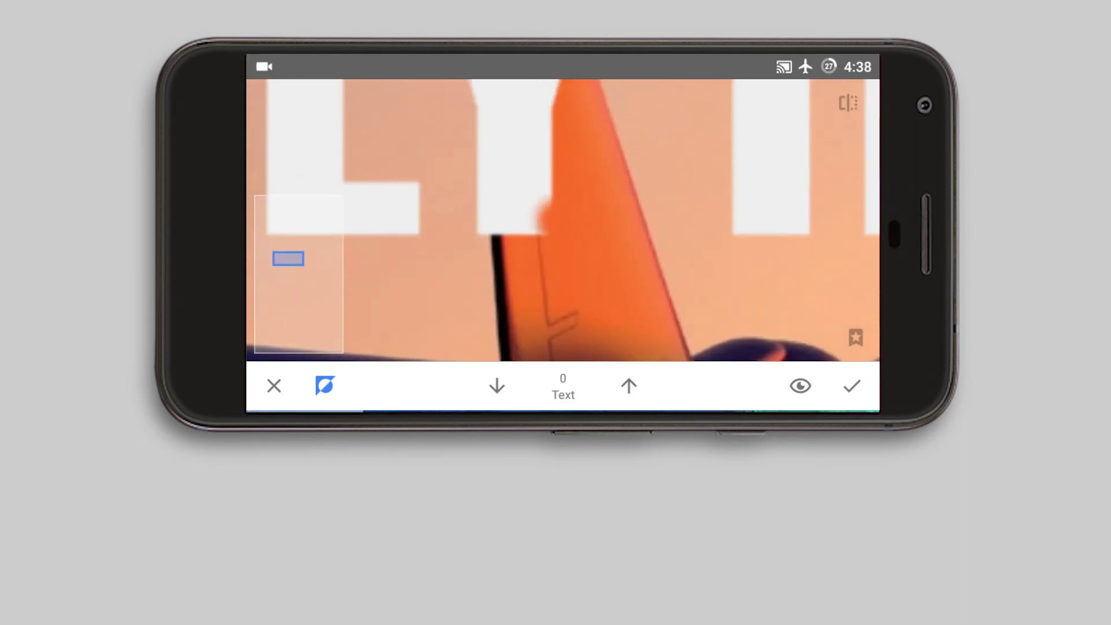
- Brush out the FLY HIGH letters at 0 along the tail fin edge
mouse_move(527, 229)
mouse_down()
mouse_move(541, 185)
mouse_move(526, 196)
mouse_move(529, 240)
mouse_up()
scroll(565, 218, up, 3)
scroll(566, 218, down, 3)
drag(524, 185, 521, 246)
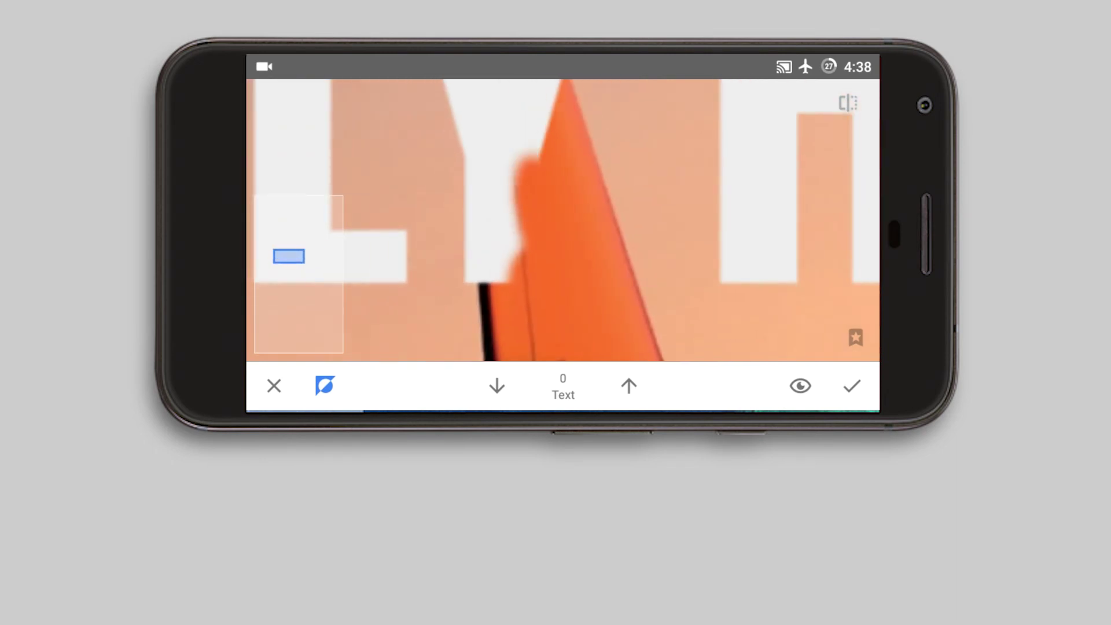
drag(517, 156, 512, 266)
drag(509, 197, 492, 278)
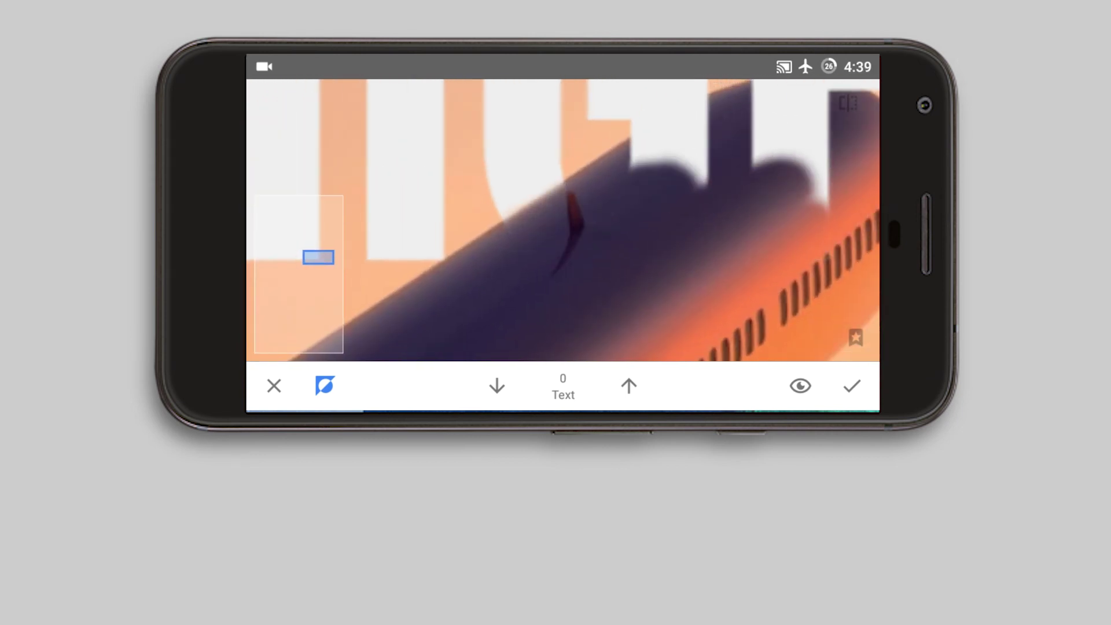
- Pan across the GH letters to the fuselage top and its windows
drag(661, 132, 560, 218)
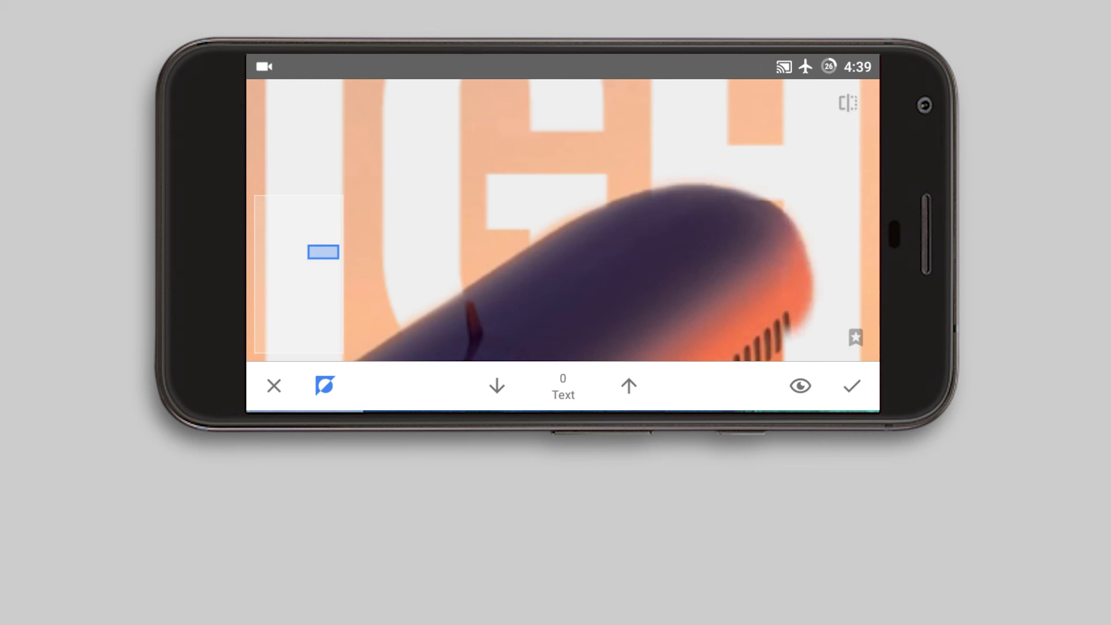
drag(590, 342, 563, 218)
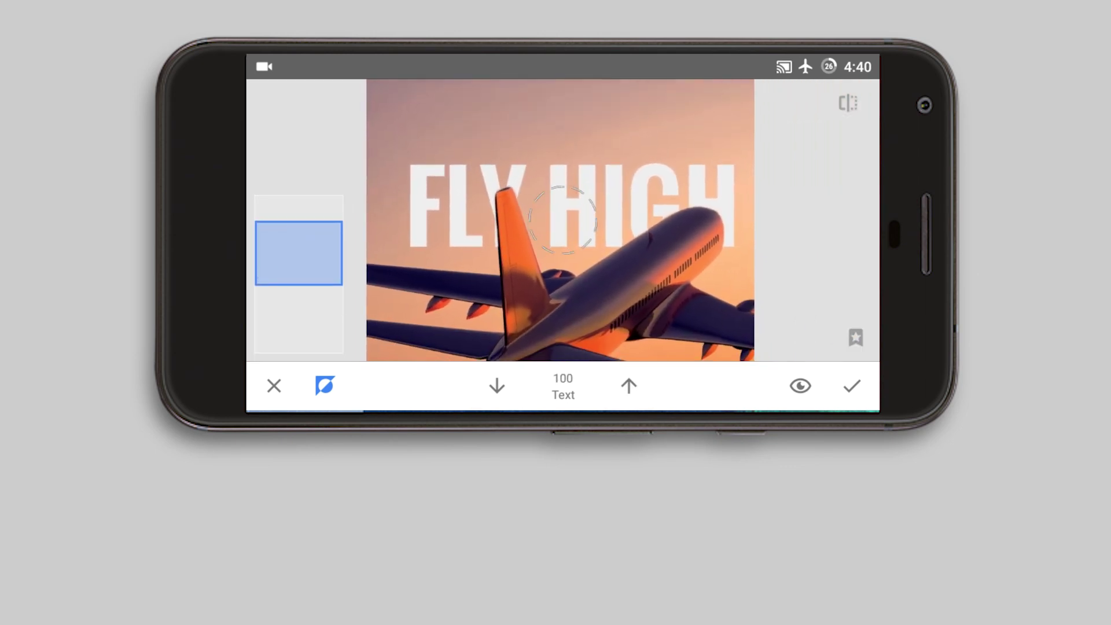
- Confirm the text mask, return to the editor, and save the edited photo
click(851, 385)
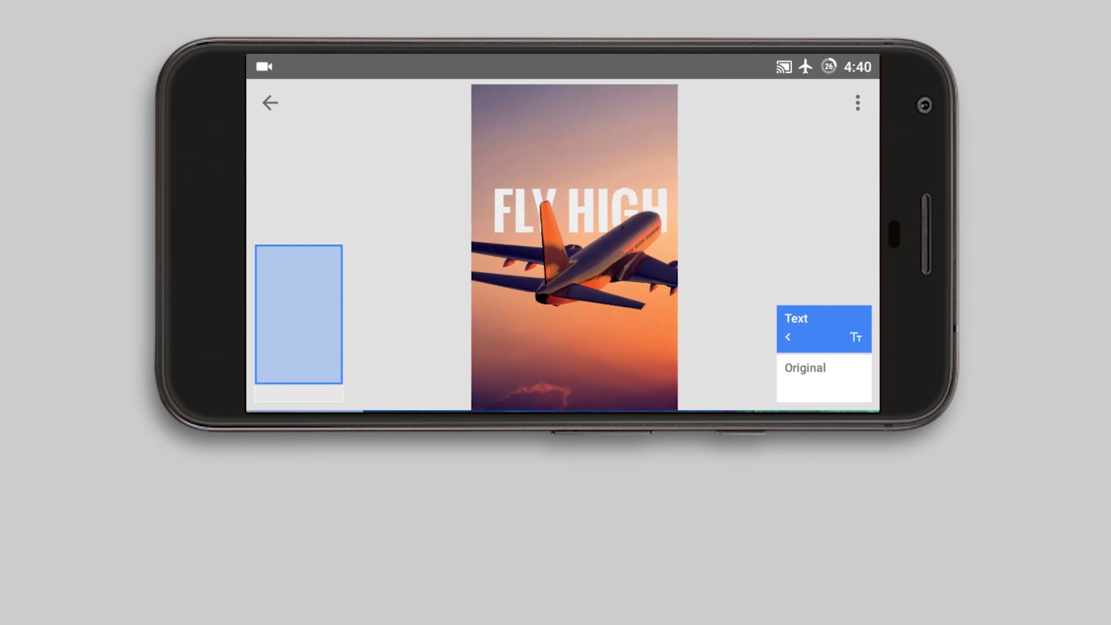
click(270, 102)
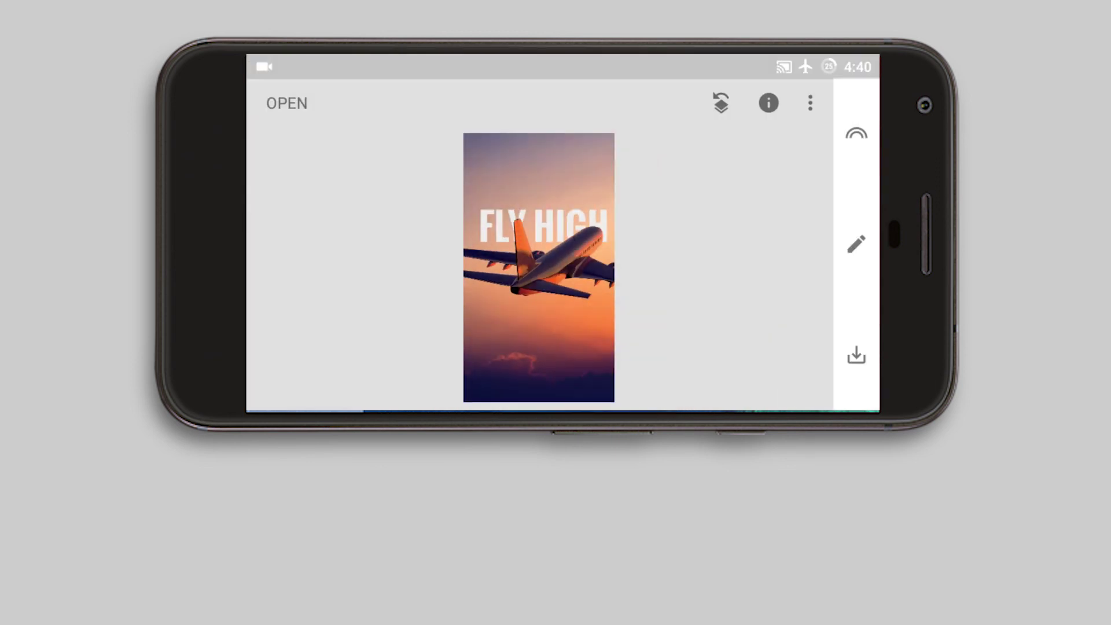
click(856, 133)
click(856, 133)
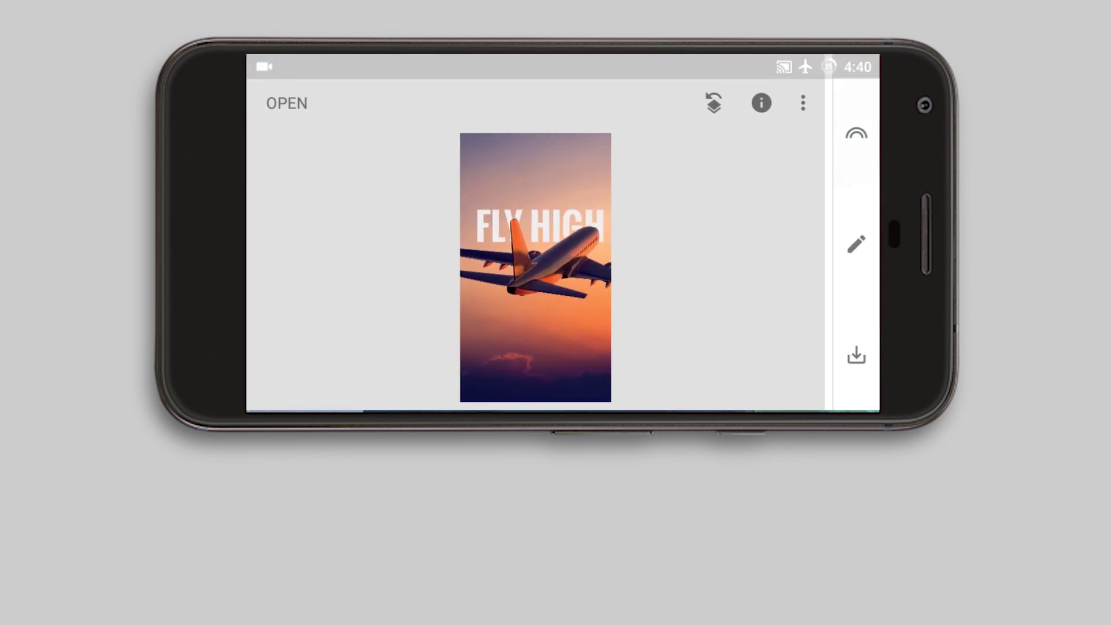
click(856, 355)
click(272, 349)
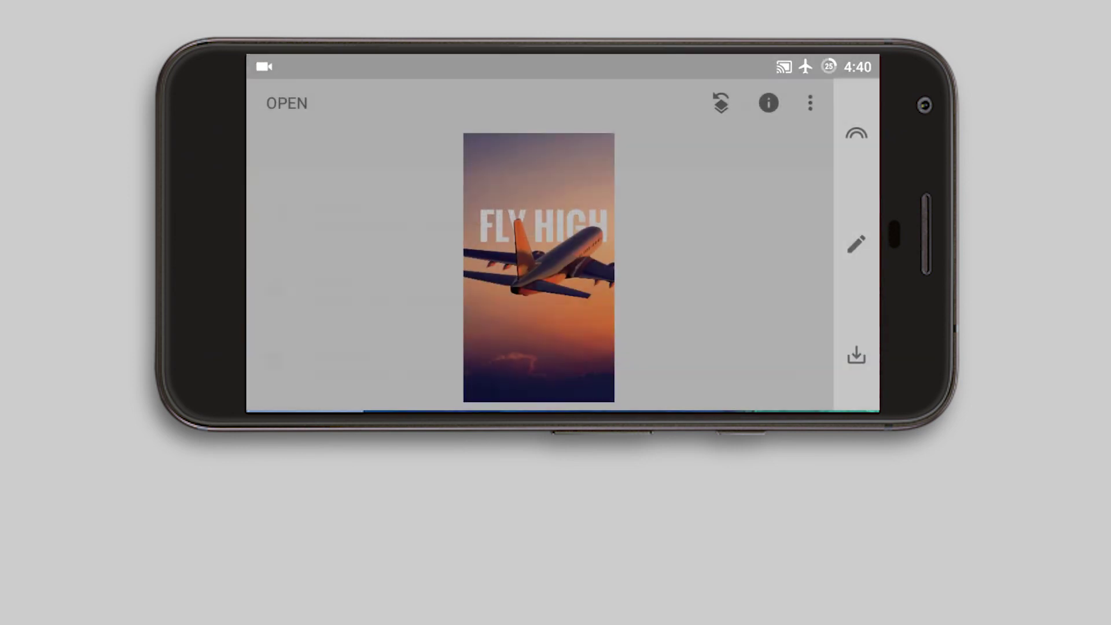